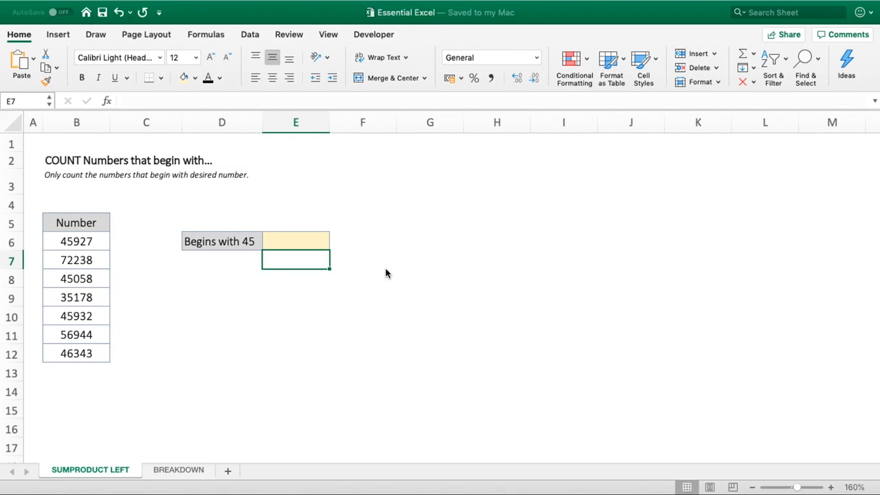
Begin a formula in E6, beside "Begins with 45", with =SUMPRODUCT(--( for the numbers in the list.
left_click_drag(91, 241, 79, 353)
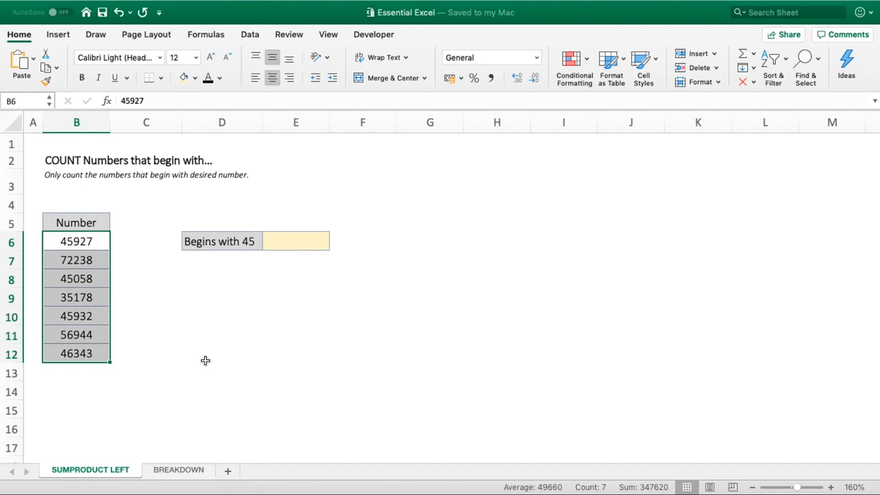
left_click(305, 247)
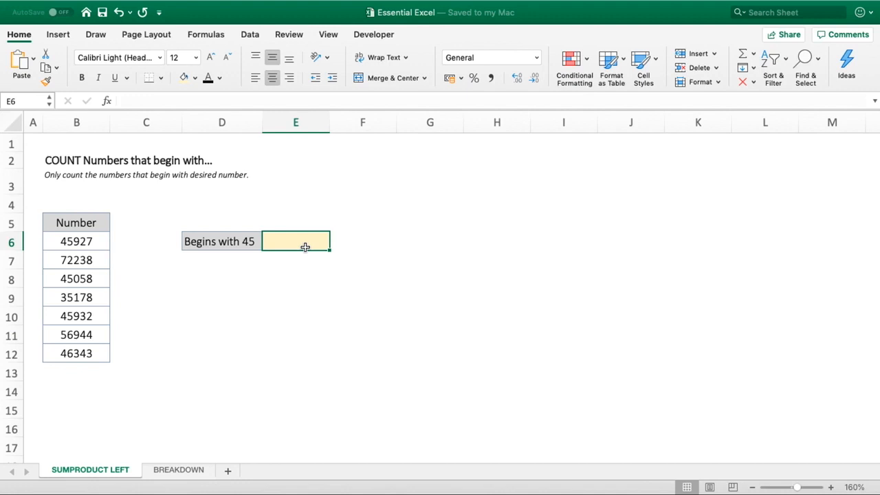
type("=S")
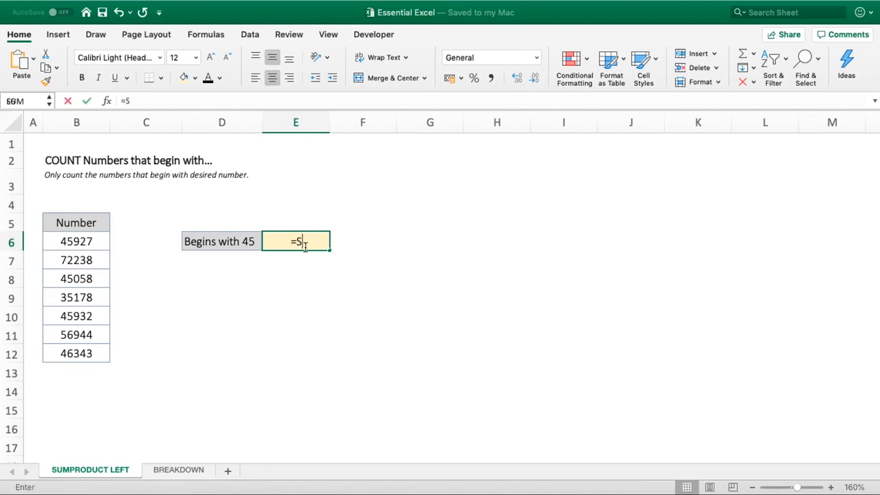
type("UMPR")
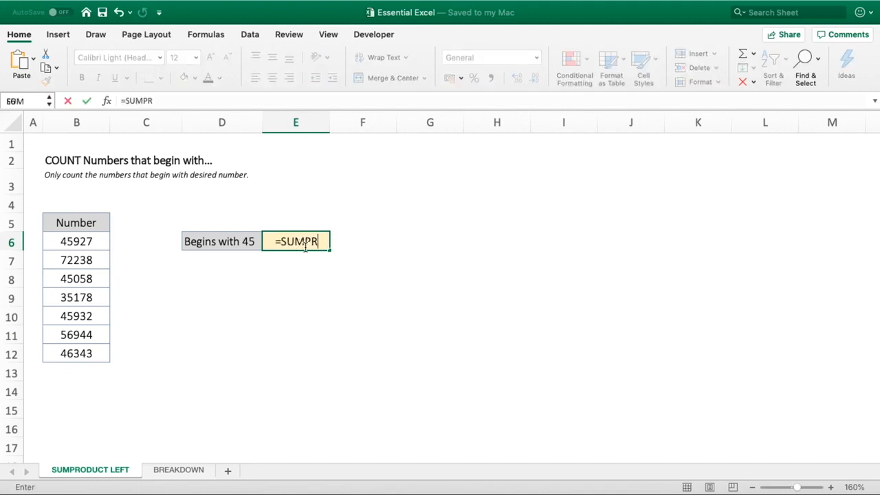
type("ODUCT")
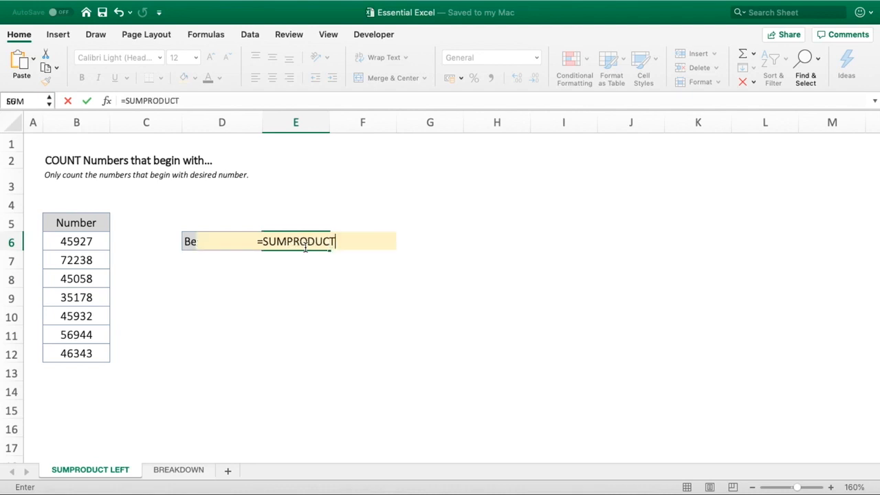
type("(")
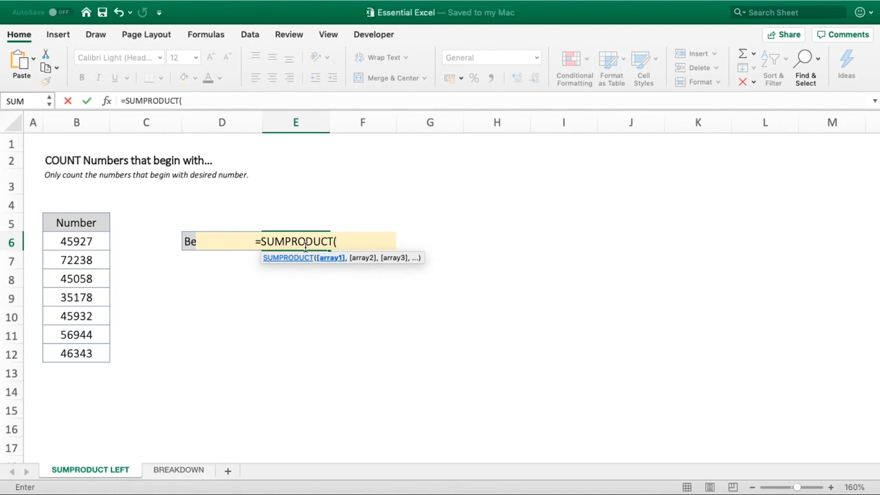
type("--")
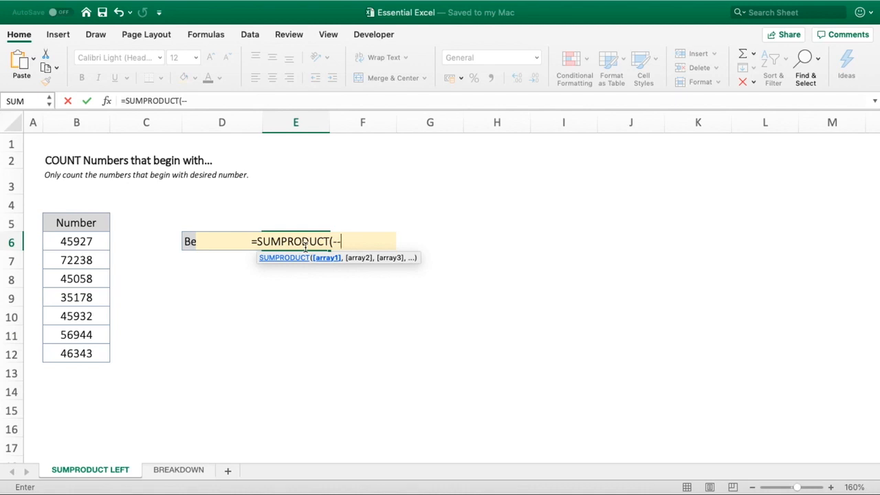
type("(")
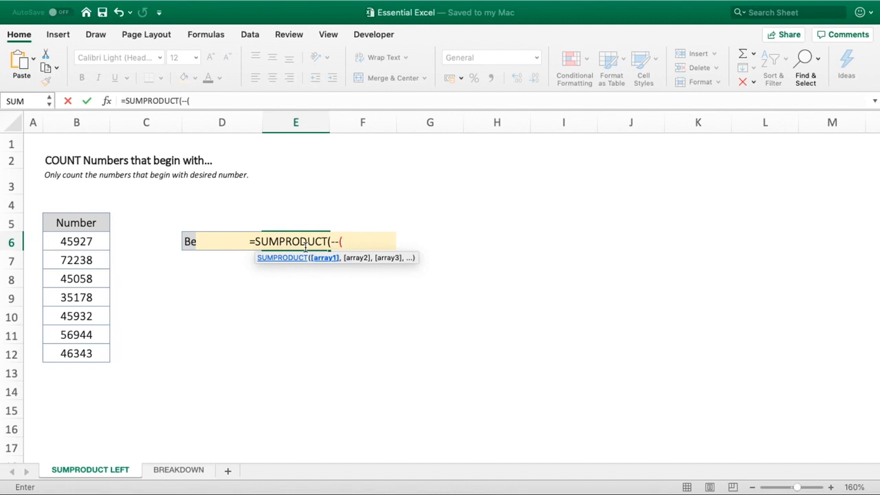
Complete the E6 formula with LEFT(B6:B12,2)="25")) to test the first two characters of each number.
type("LEF")
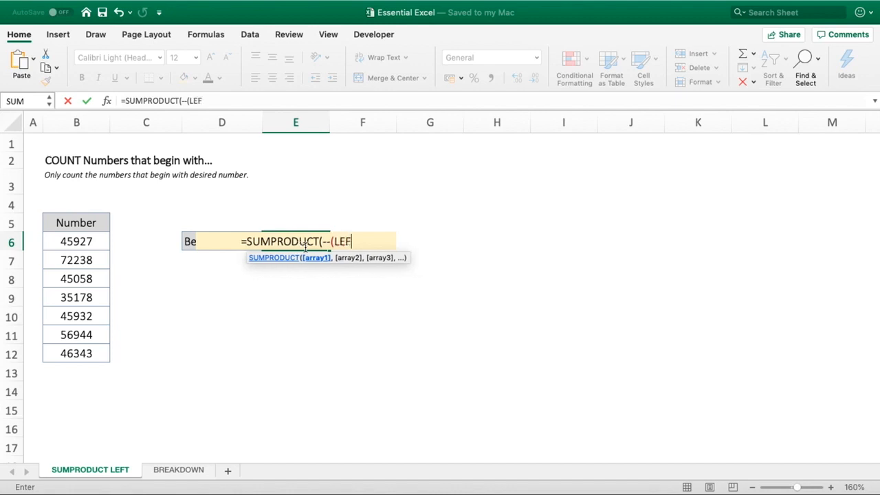
type("T(")
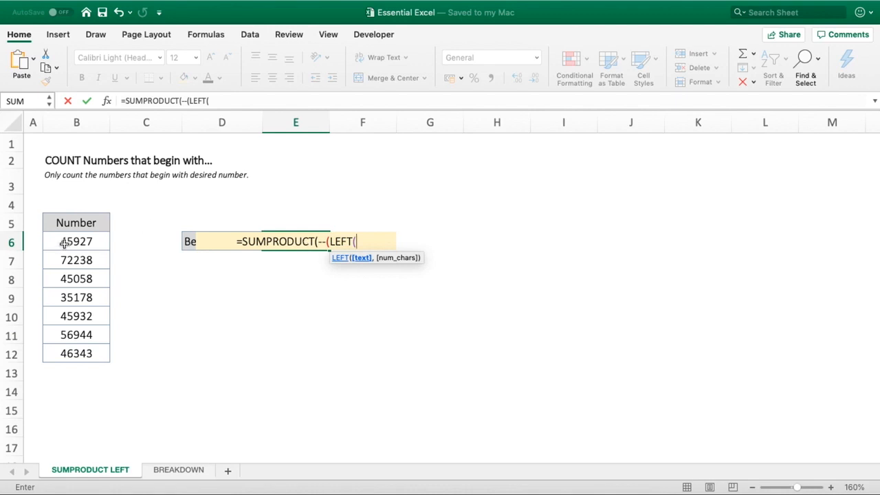
left_click_drag(65, 243, 66, 355)
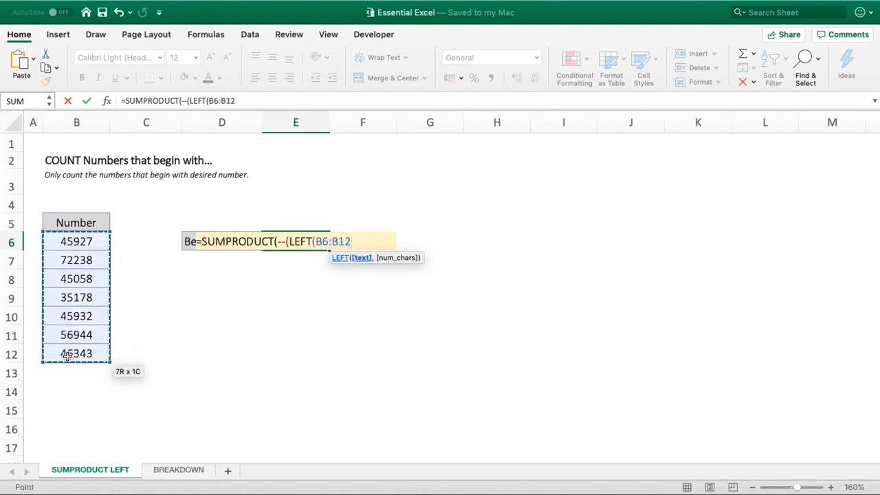
type(",2")
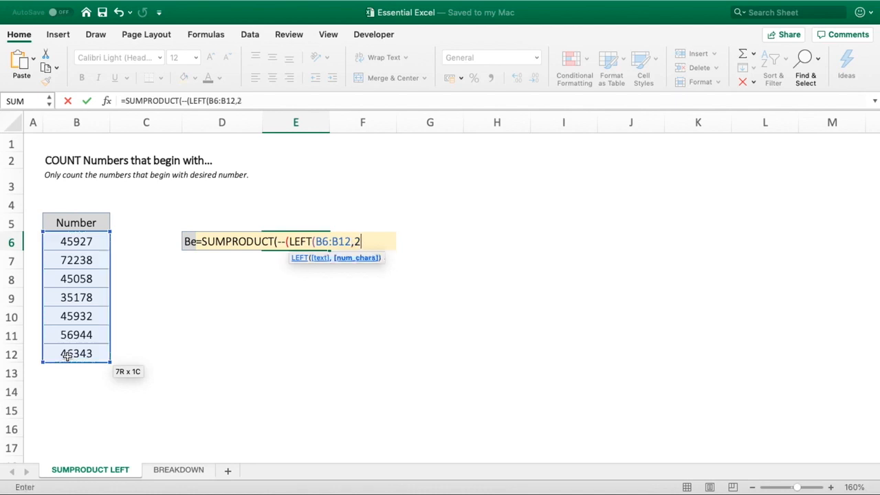
type(")")
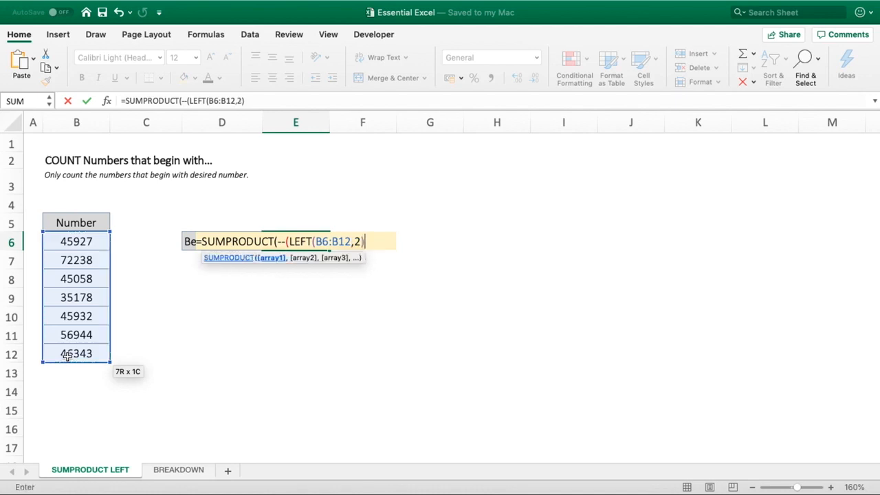
type("=\"25\"))")
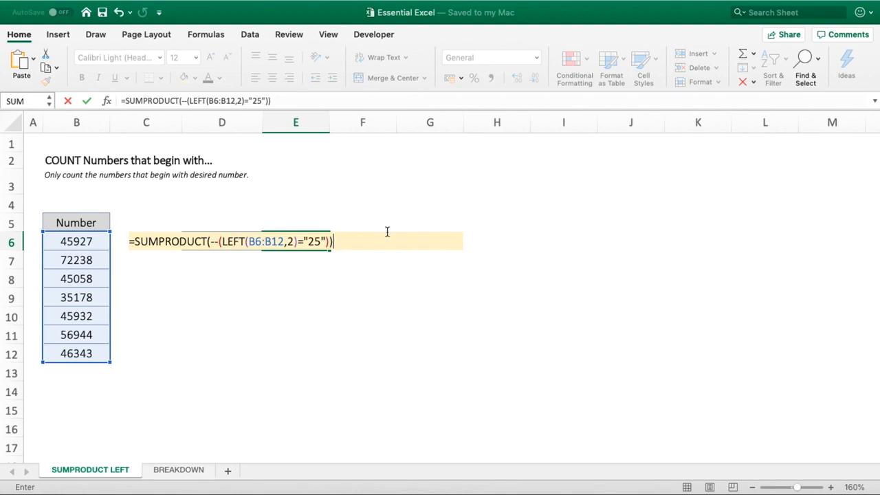
Correct the criterion in the E6 formula to "45" and enter the formula.
left_click(256, 101)
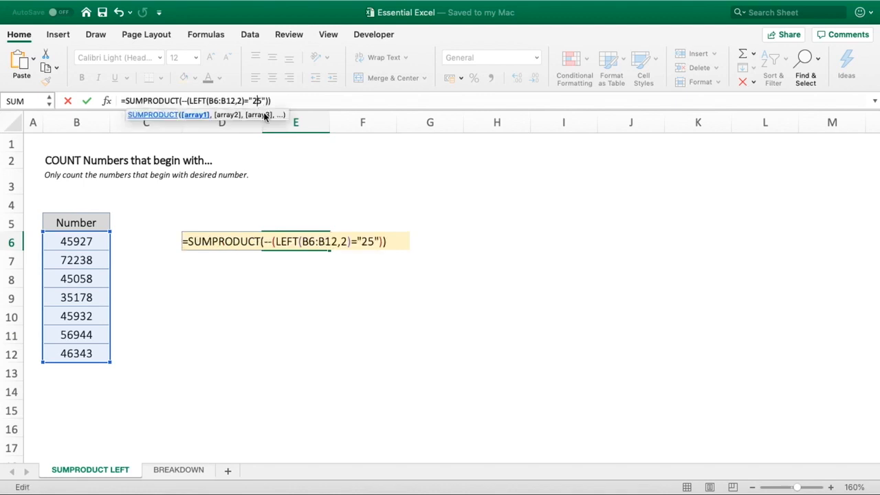
key("BackSpace")
type("4")
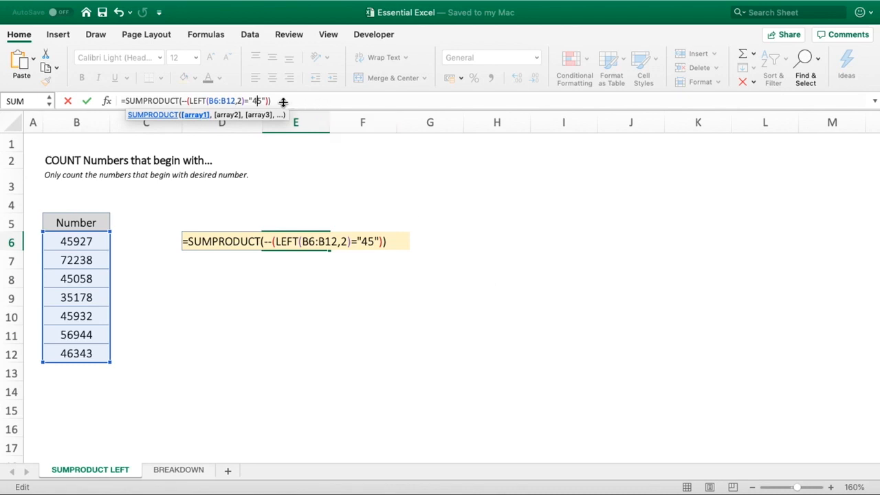
left_click(284, 101)
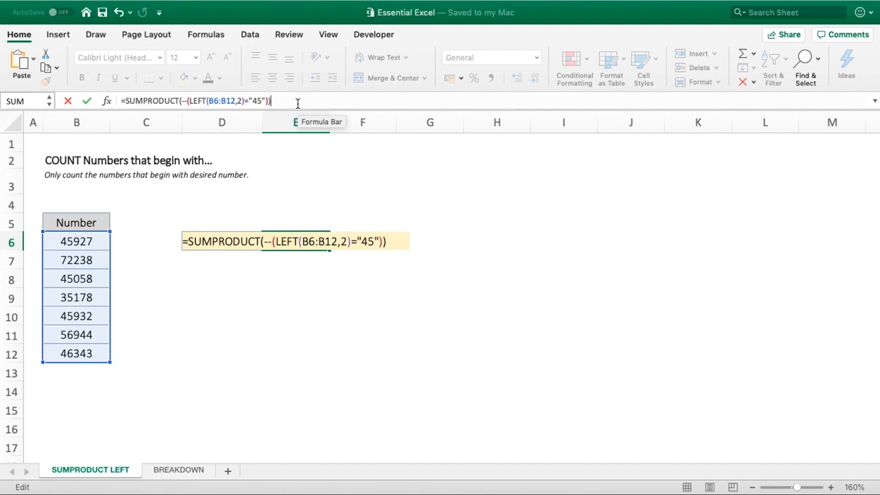
key("Return")
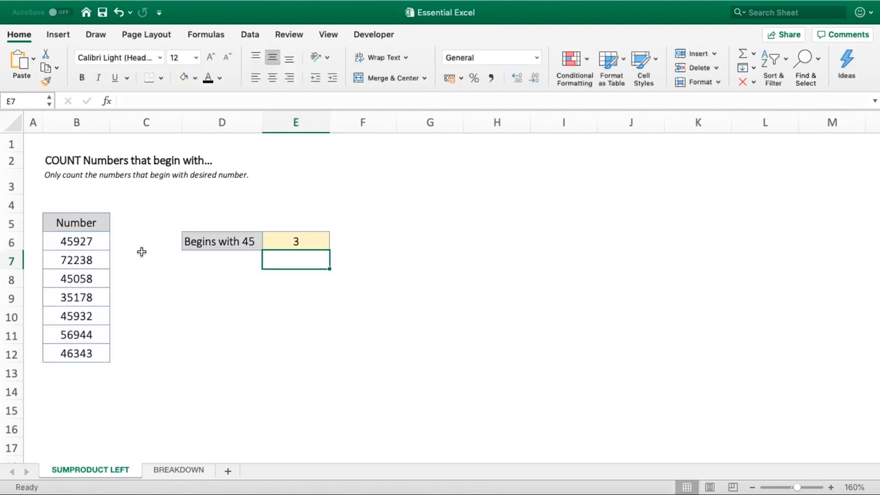
Select B6, B8 and B10 together to check the numbers beginning with 45 against the count.
left_click(98, 241)
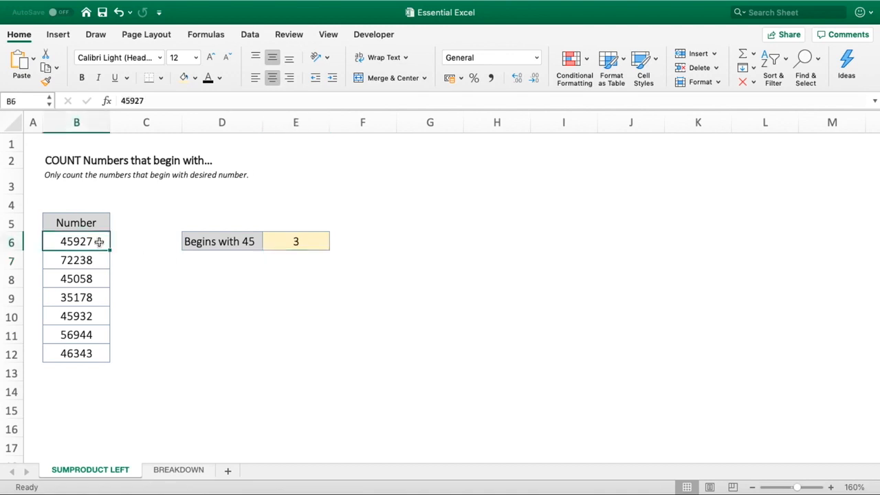
left_click(93, 279, "super")
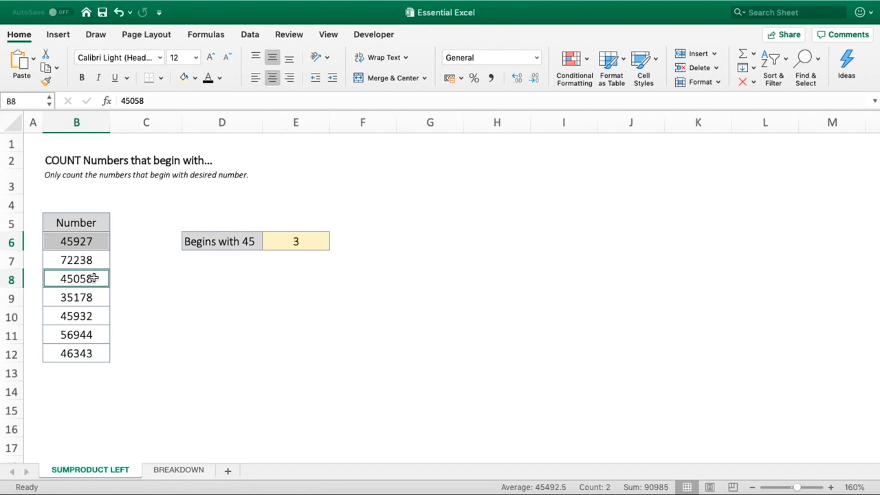
left_click(91, 316, "super")
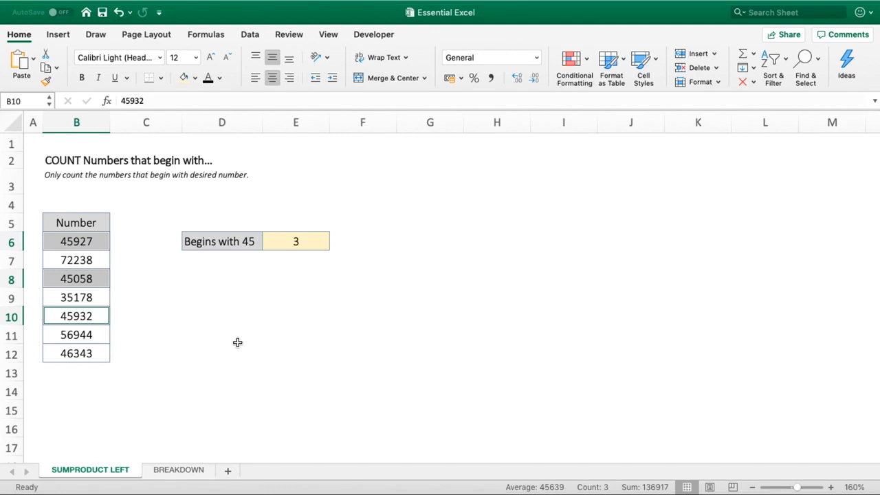
Set the criterion in the E6 SUMPRODUCT formula to "72" to test a different starting number.
left_click(307, 237)
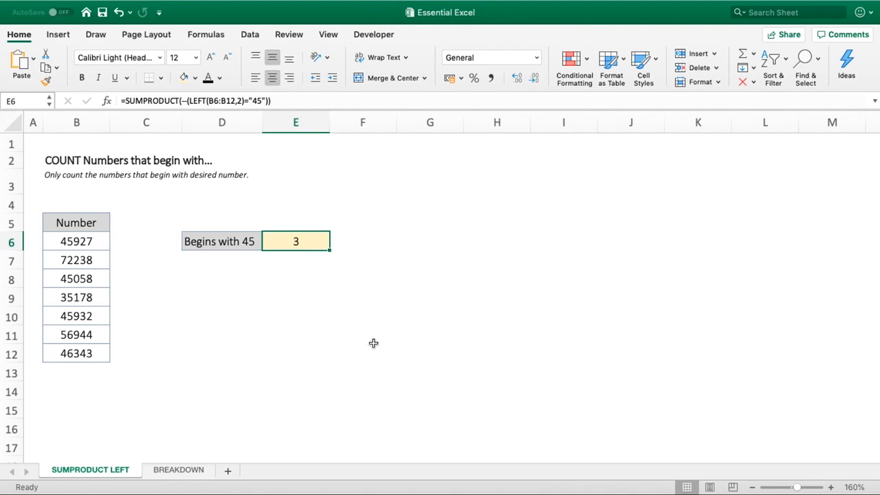
left_click(260, 101)
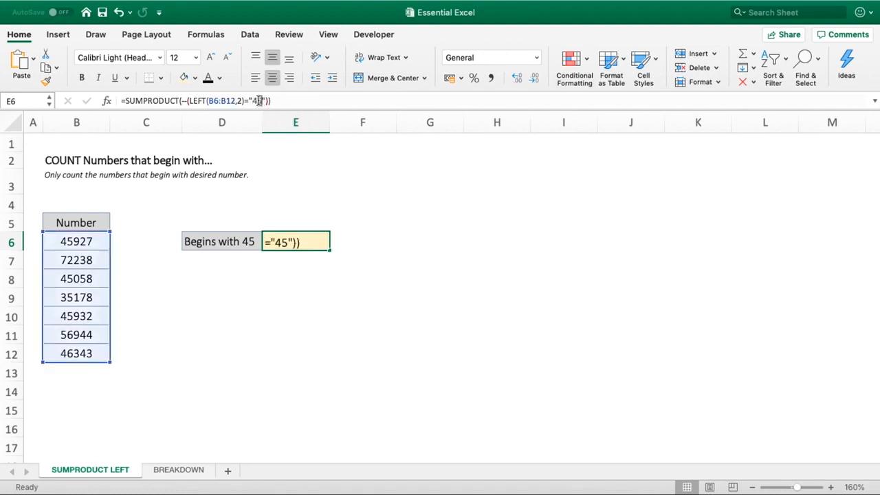
double_click(260, 102)
type("72")
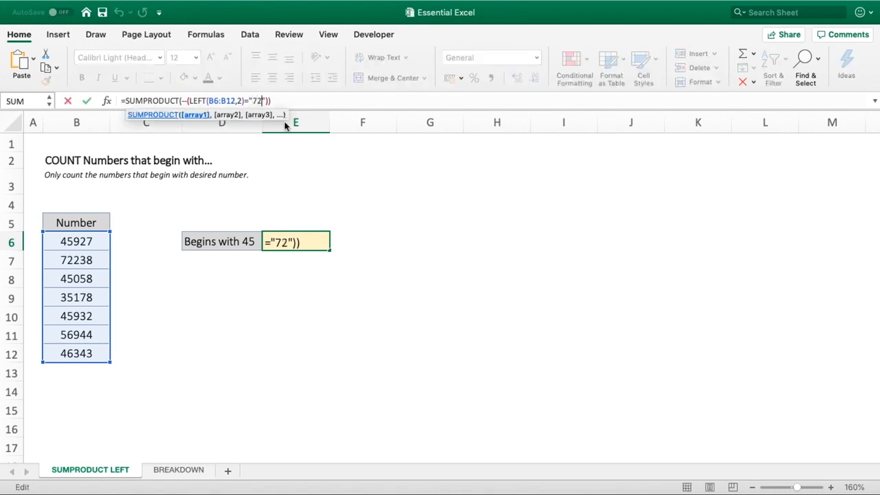
key("Return")
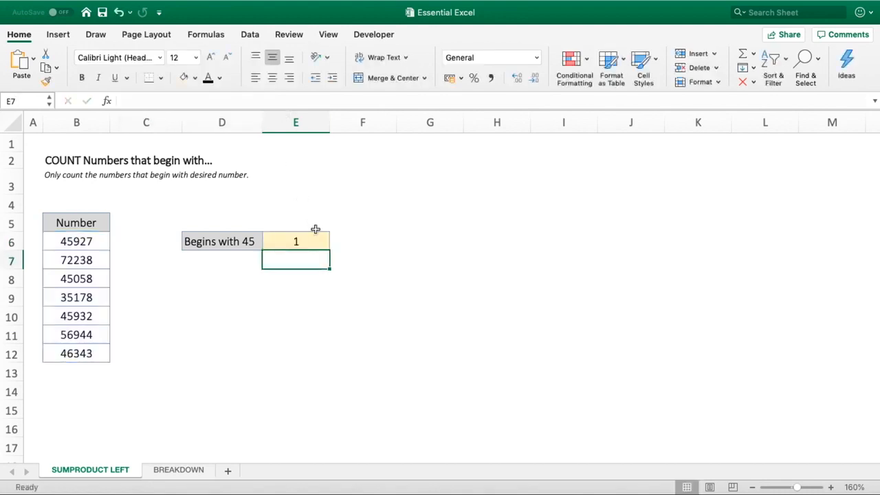
Restore the criterion in the E6 SUMPRODUCT formula to "45".
left_click(310, 241)
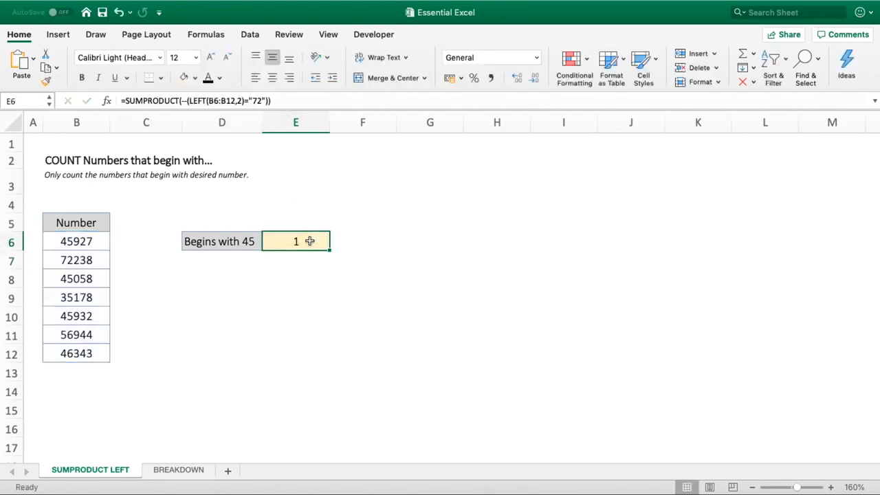
double_click(260, 101)
type("45")
key("Return")
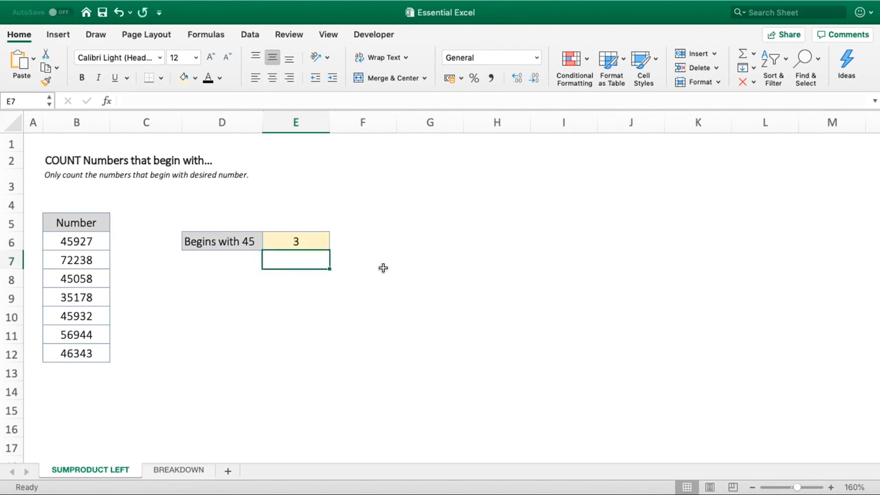
Open the BREAKDOWN sheet and compare the two-character array in row 9 with the TRUE/FALSE array in row 12.
left_click(190, 470)
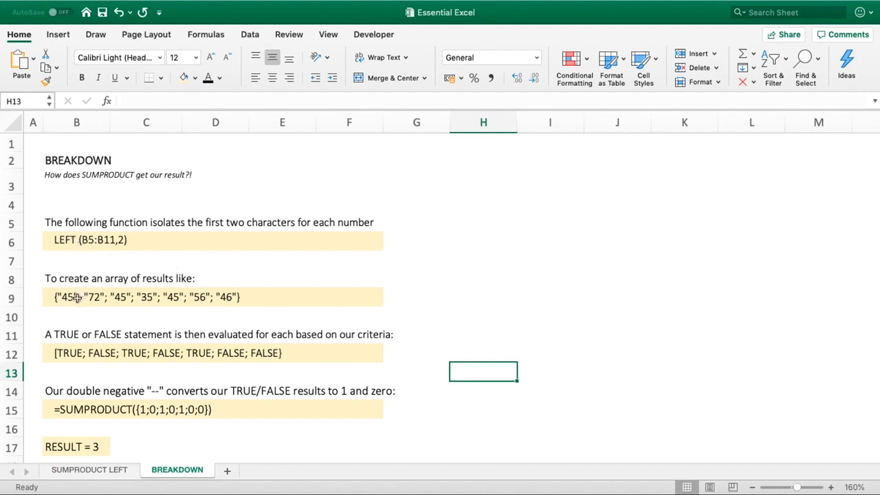
left_click(59, 297)
left_click(16, 300)
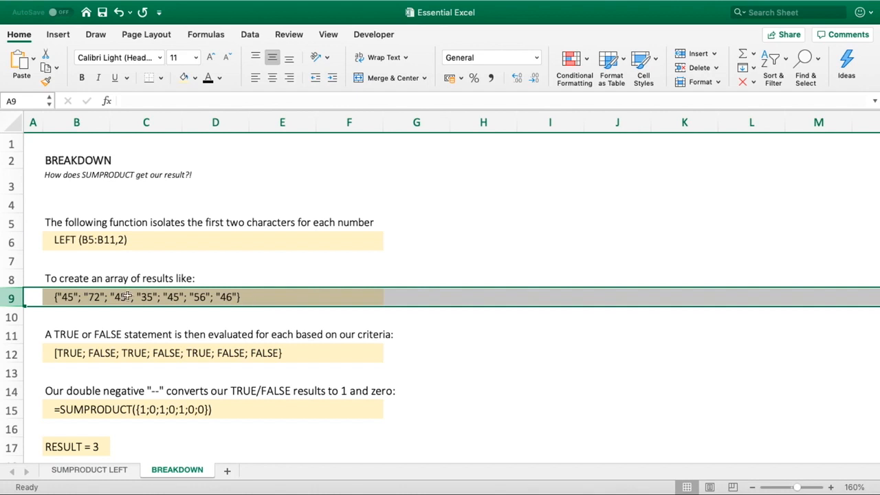
left_click(69, 353)
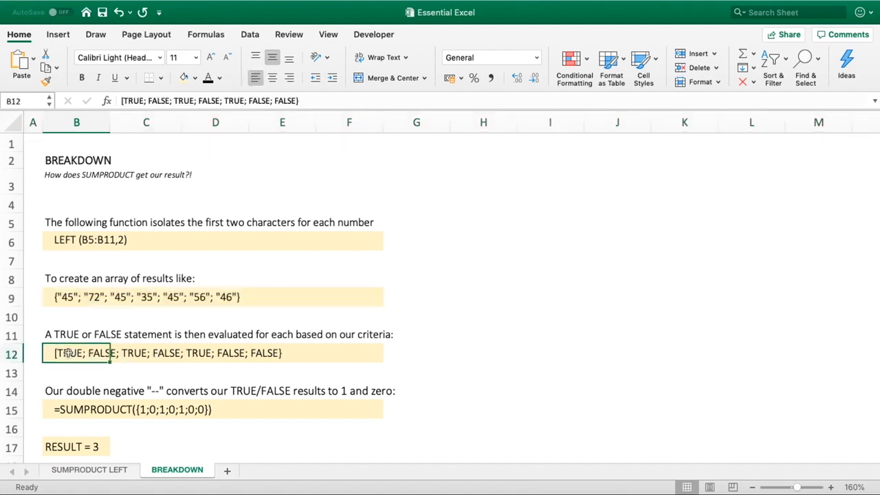
left_click(66, 298)
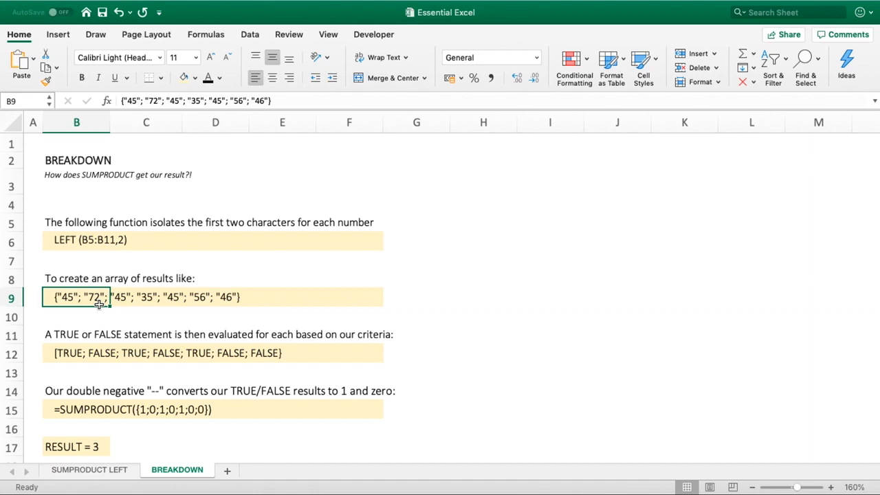
left_click(80, 354)
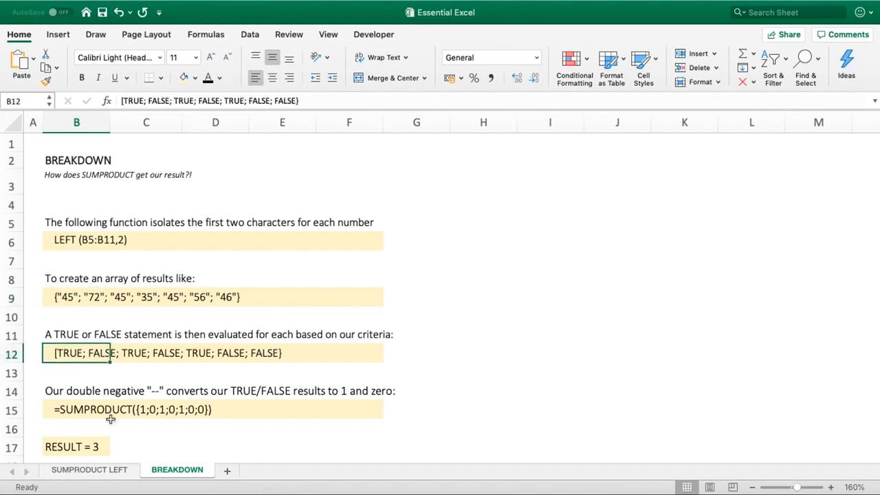
Replace the opening square bracket of the TRUE/FALSE array in B12 with a curly brace.
double_click(59, 353)
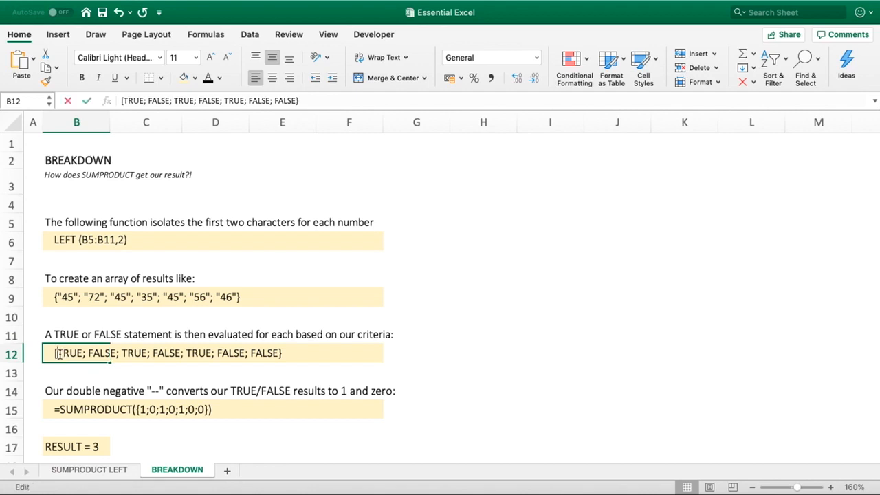
left_click(114, 375)
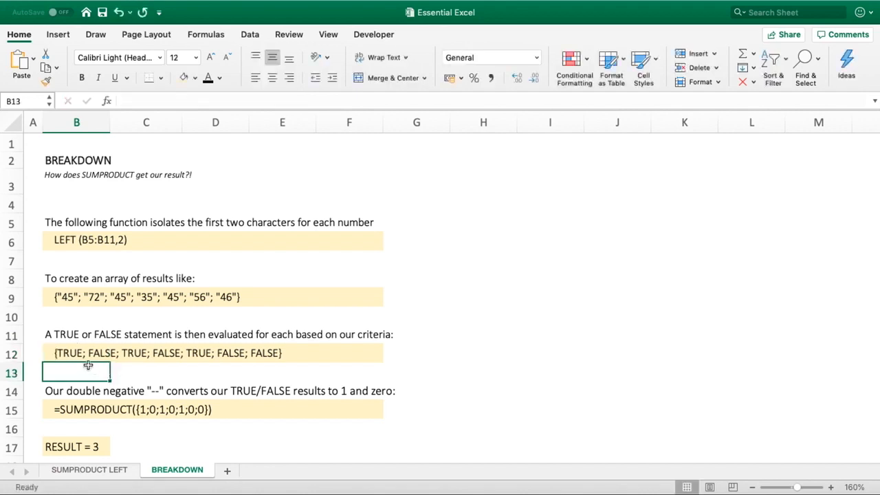
left_click(103, 355)
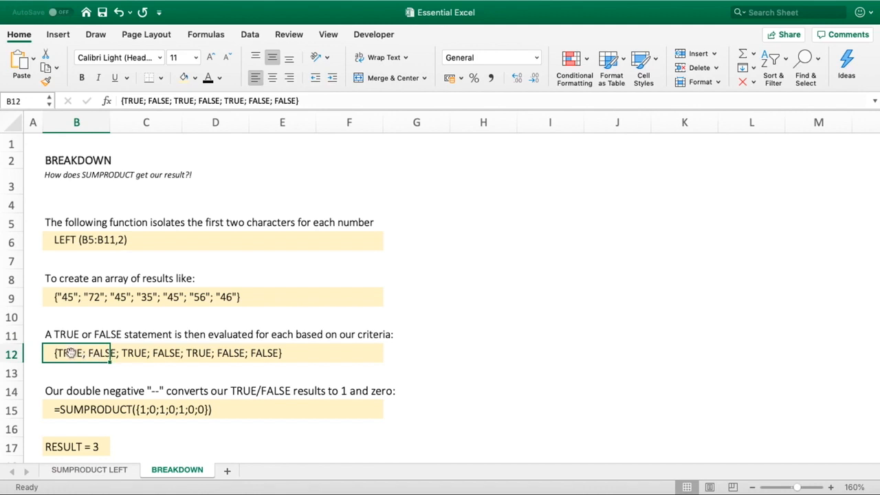
Examine the breakdown from the TRUE/FALSE array in row 12 through the double-negative conversion in rows 14 and 15 to the result in B17.
left_click(231, 355)
left_click(264, 358)
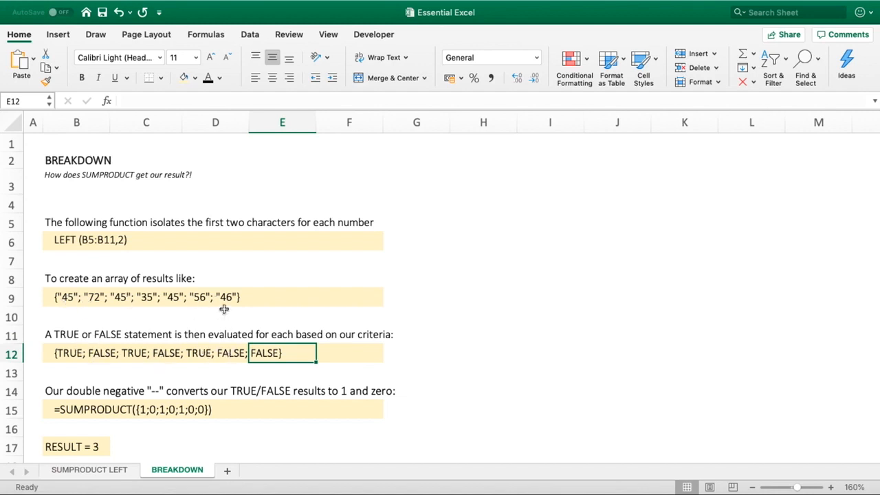
left_click(71, 409)
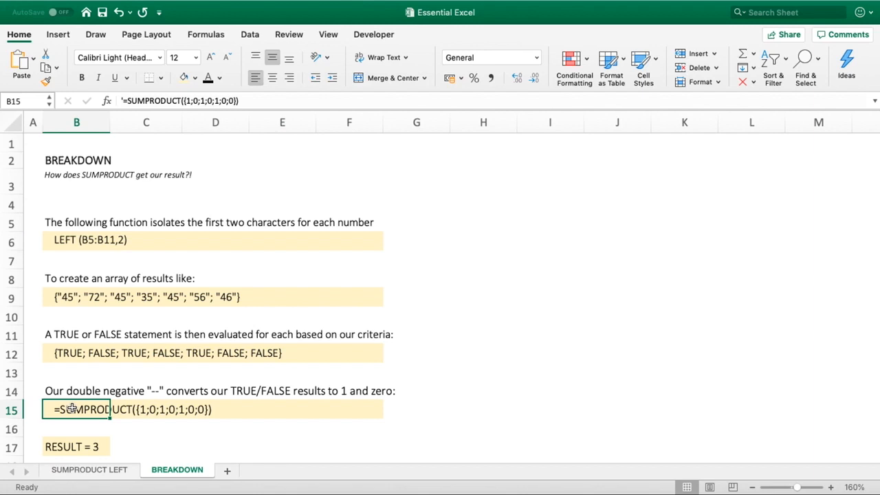
left_click(69, 392)
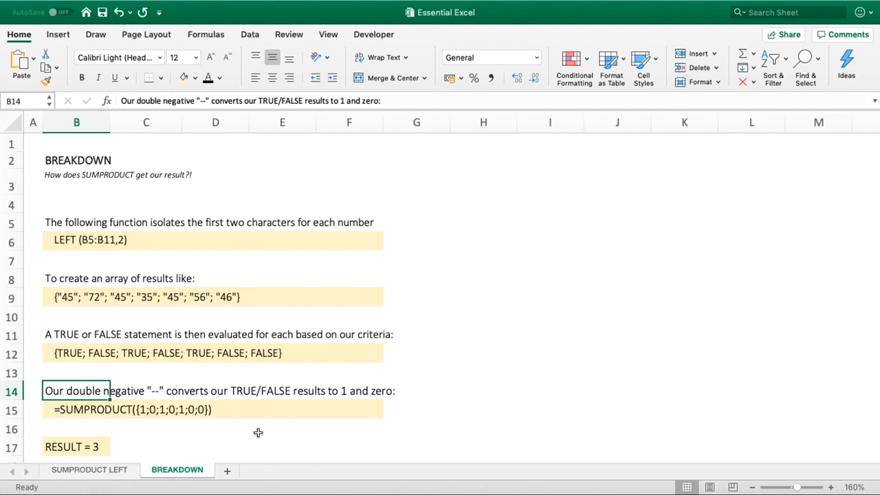
left_click(72, 410)
scroll(262, 390, "down", 4)
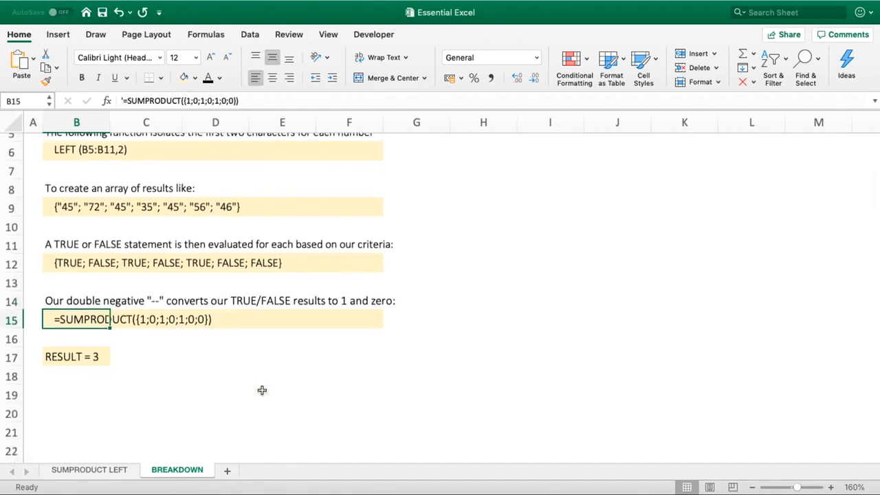
left_click(83, 360)
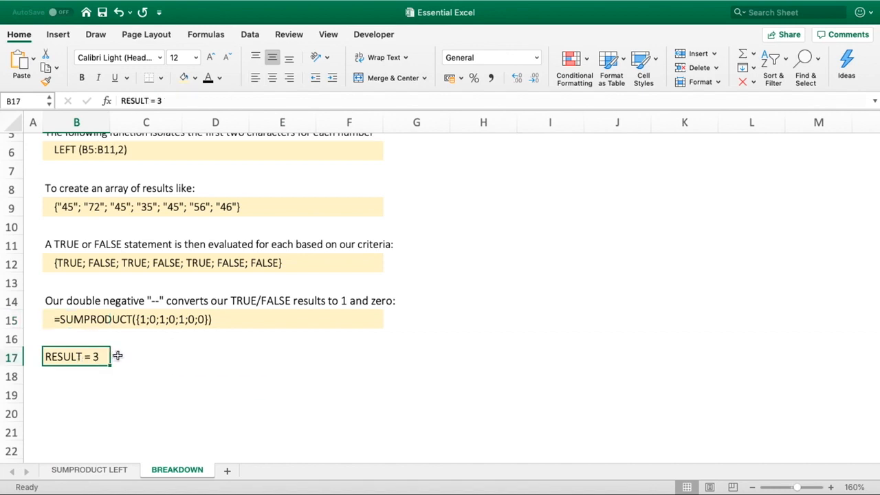
Return to the SUMPRODUCT LEFT sheet and review the counting formula in E6.
left_click(113, 474)
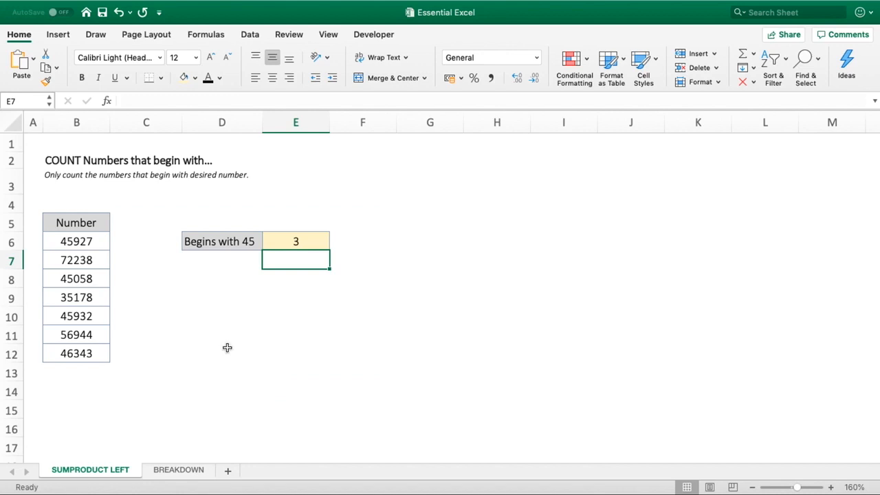
left_click(274, 247)
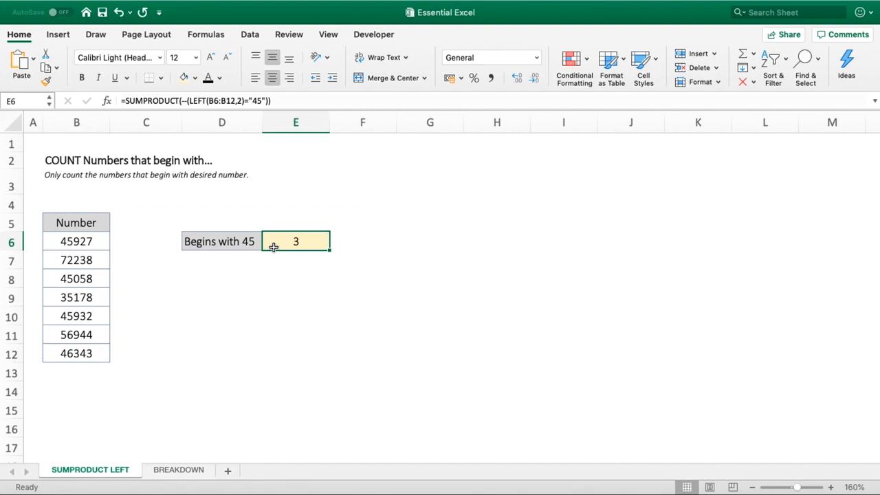